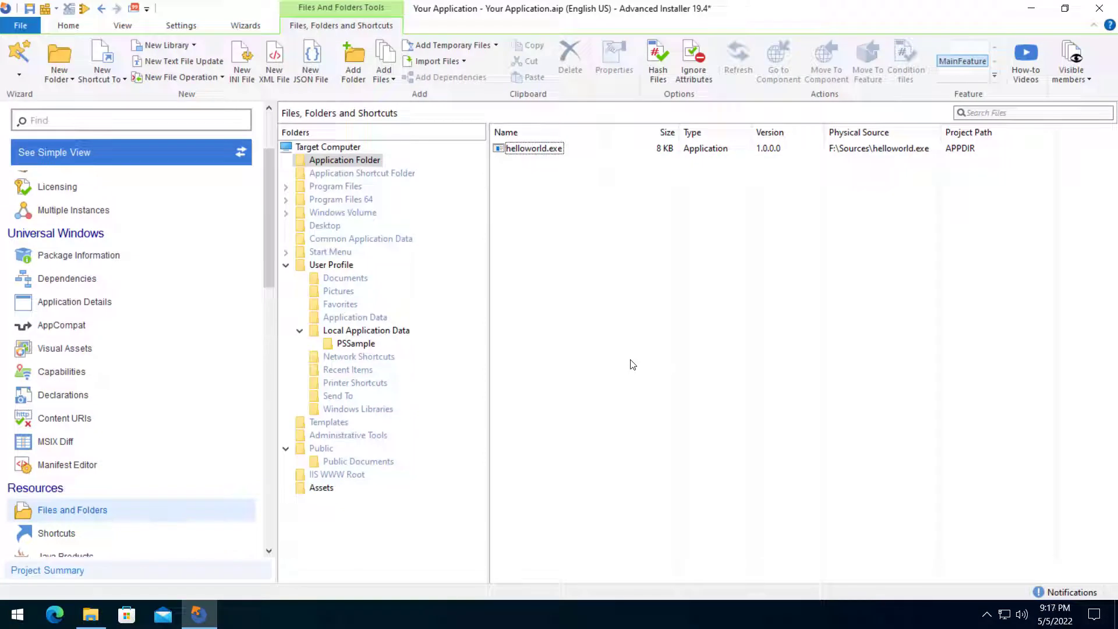
Show config.file in the PSSample folder and minimize the Replace.ps1 script editor.
{"action": "left_click", "coordinate": [366, 347]}
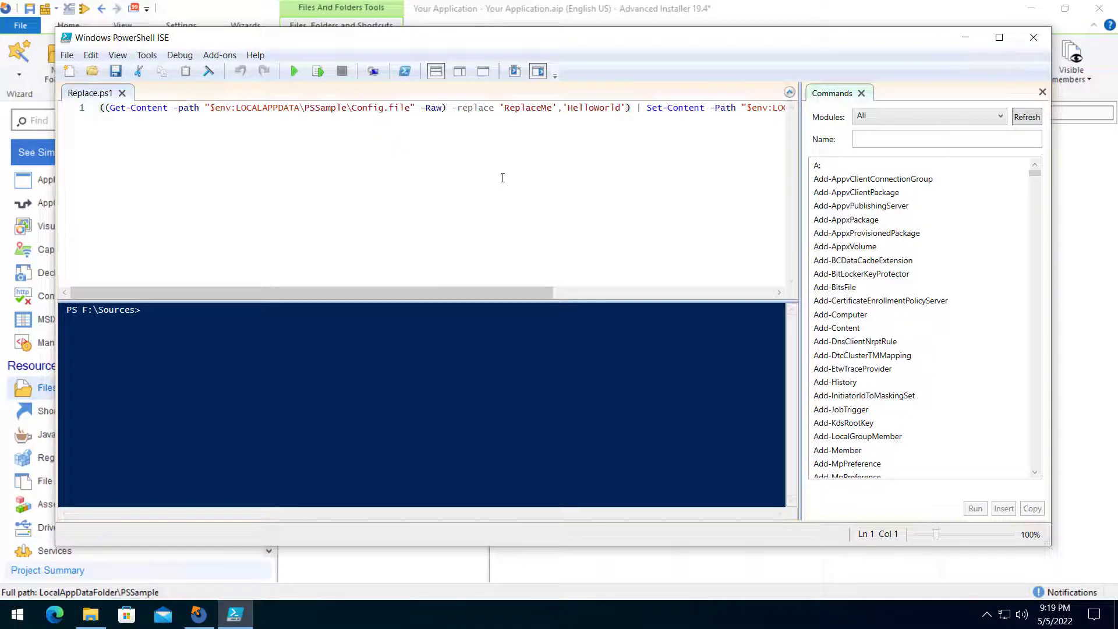
{"action": "left_click", "coordinate": [965, 38]}
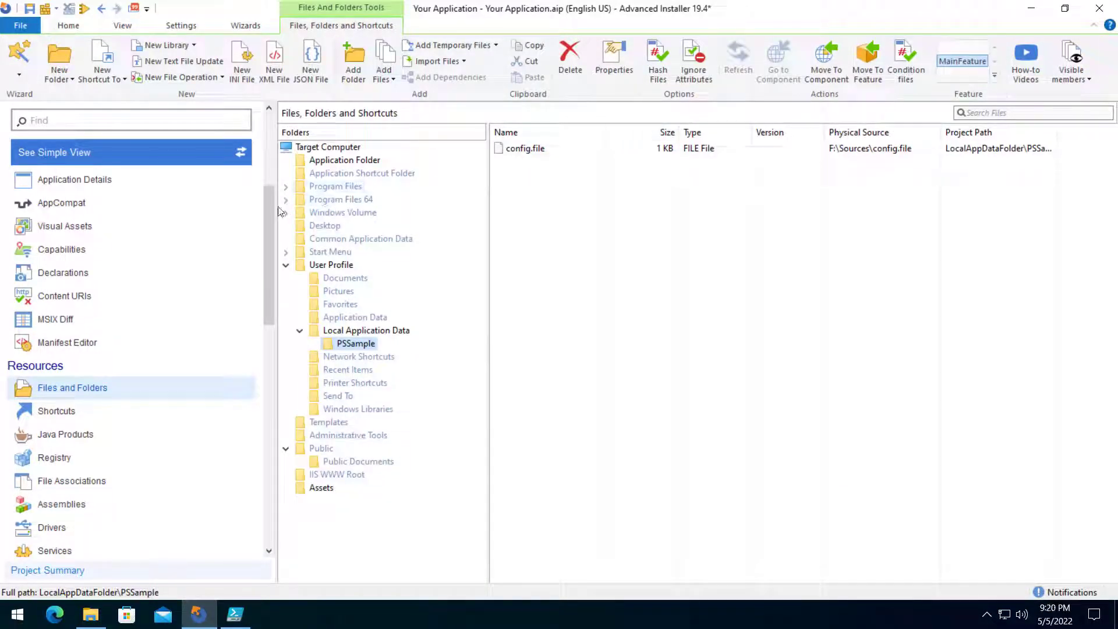
Go to the AppCompat page under Universal Windows.
{"action": "left_click", "coordinate": [144, 195]}
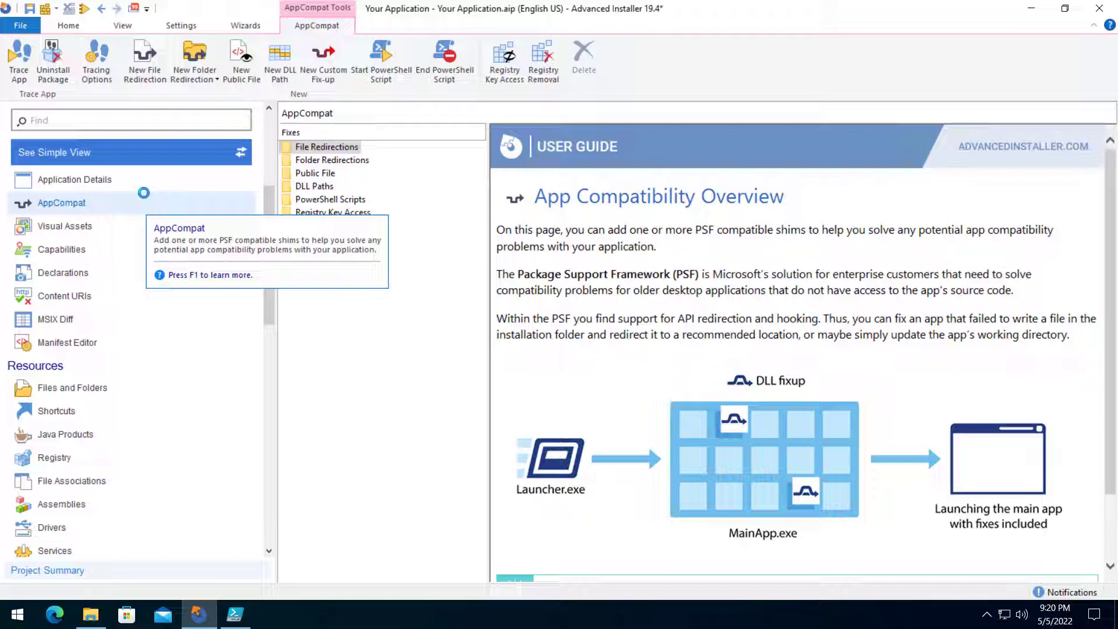
Add a Start PowerShell Script fix-up using F:\Sources\Replace.ps1.
{"action": "left_click", "coordinate": [377, 67]}
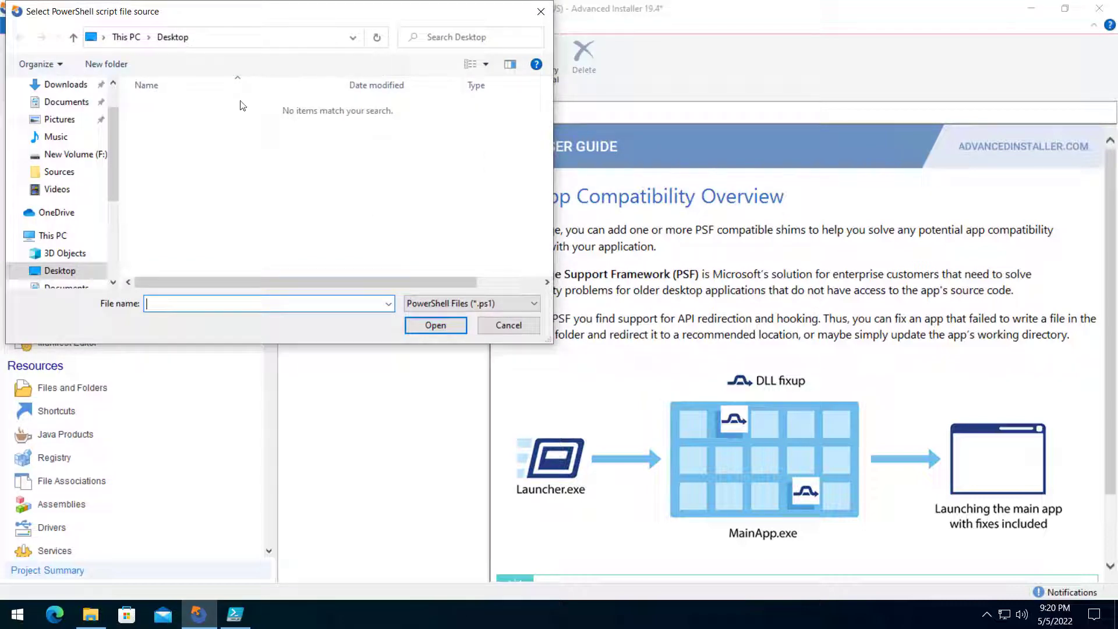
{"action": "mouse_move", "coordinate": [76, 154]}
{"action": "left_click", "coordinate": [61, 172]}
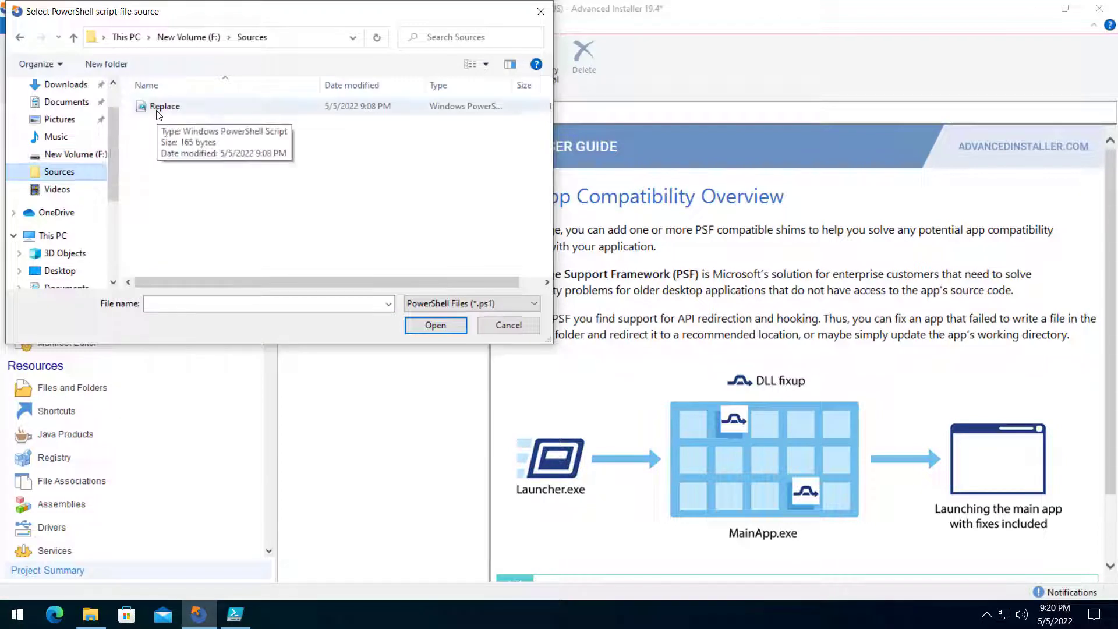
{"action": "double_click", "coordinate": [158, 115]}
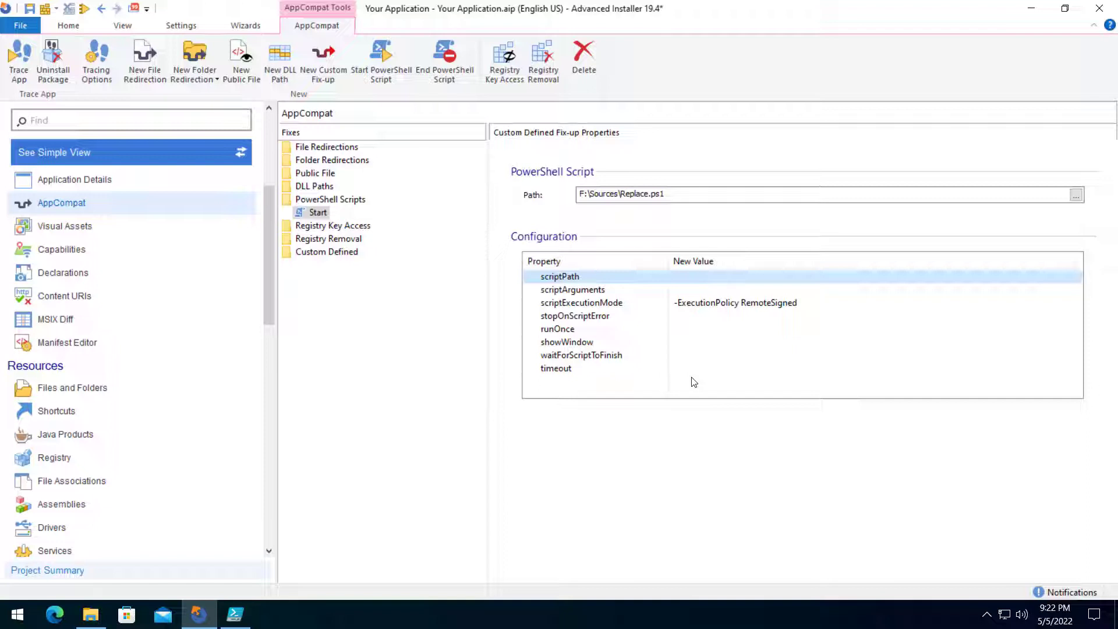
Set runOnce to true for the Replace.ps1 start script fix-up.
{"action": "left_click", "coordinate": [689, 332]}
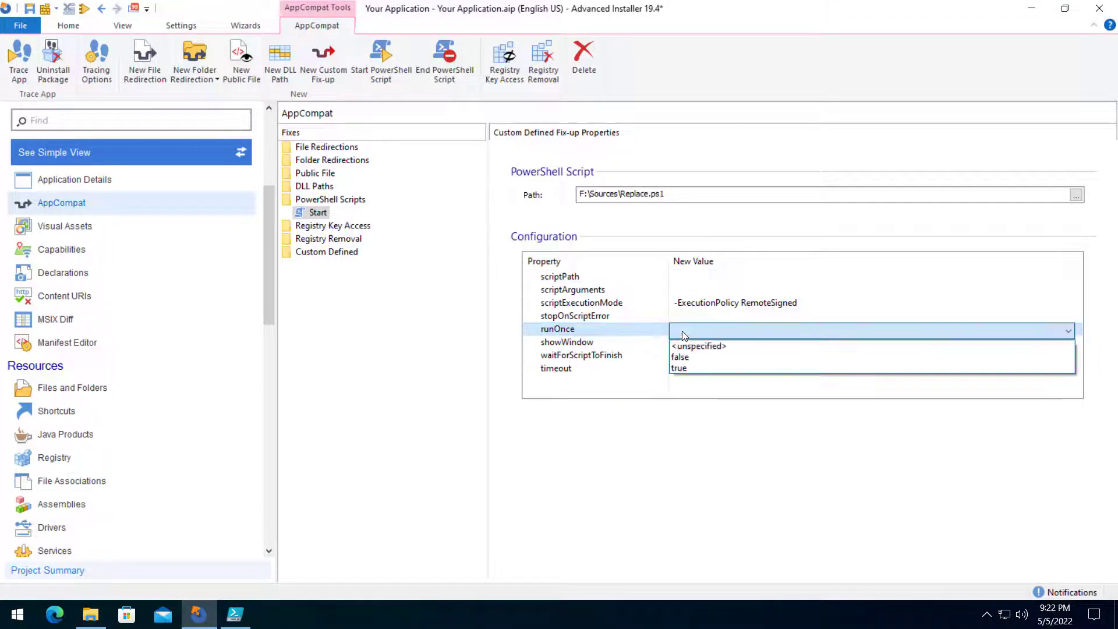
{"action": "left_click", "coordinate": [696, 369]}
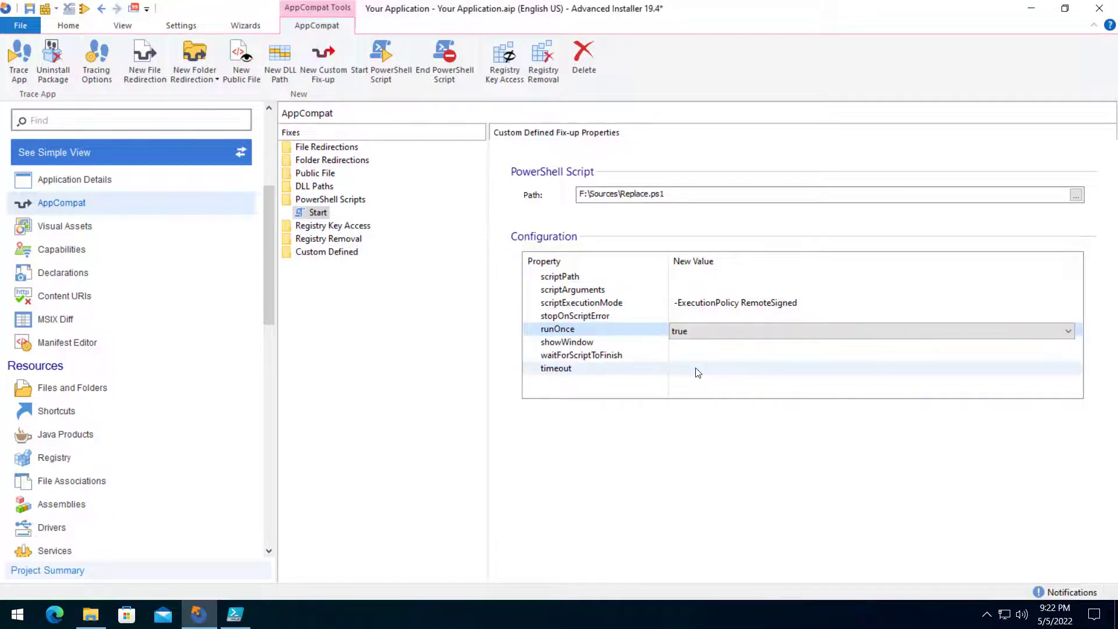